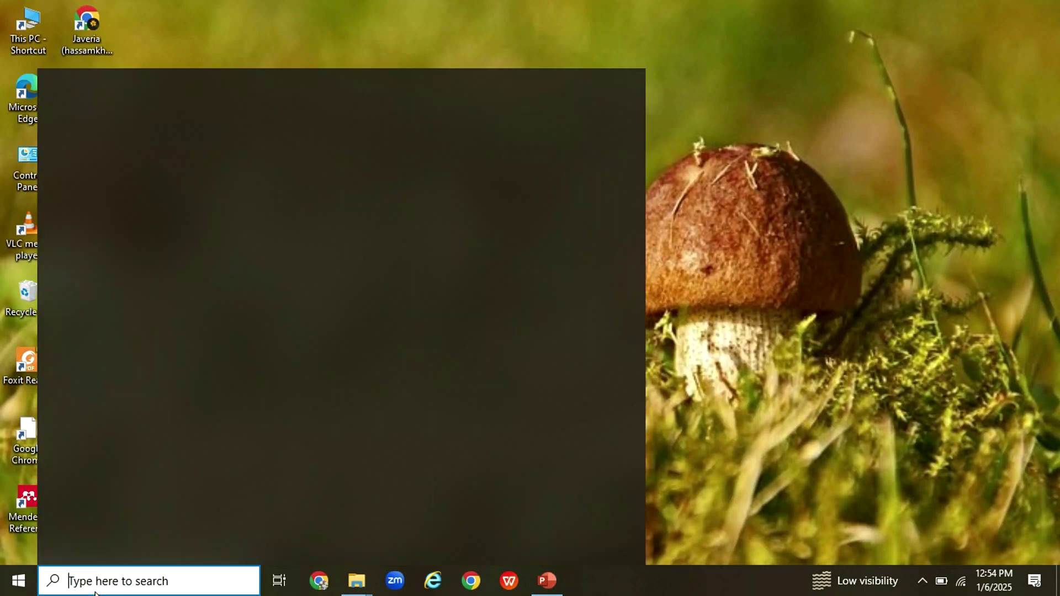
text(p)
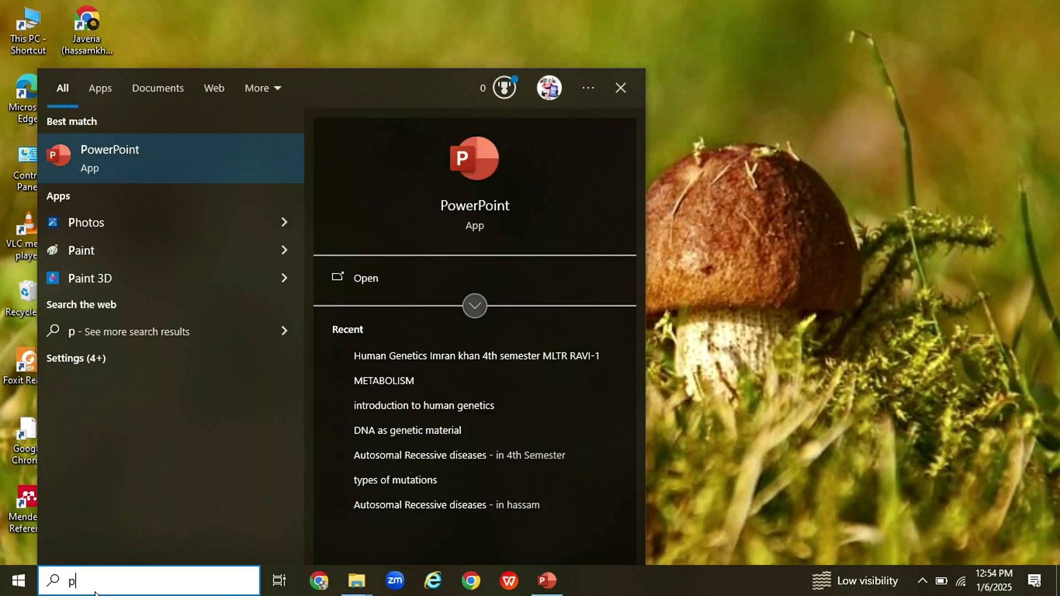
text(c )
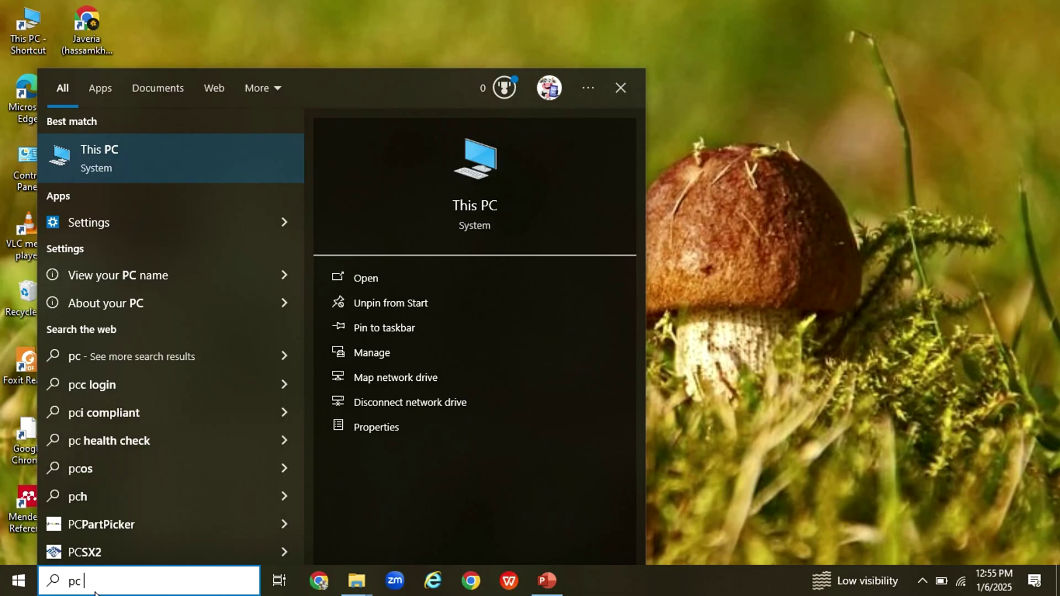
text(healt)
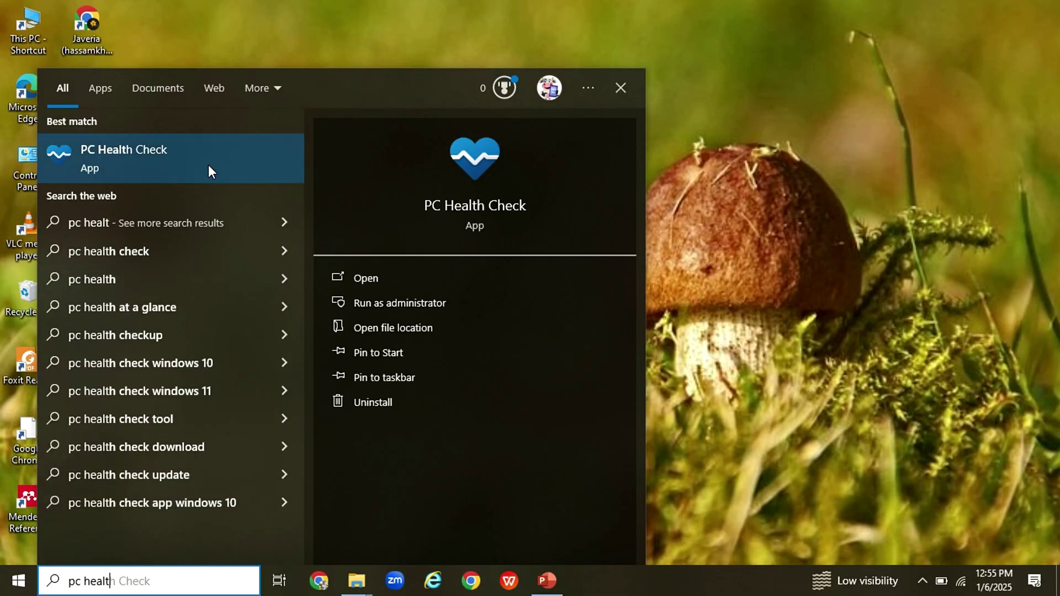
Open PC Health Check and test this PC against the Windows 11 requirements.
click(454, 210)
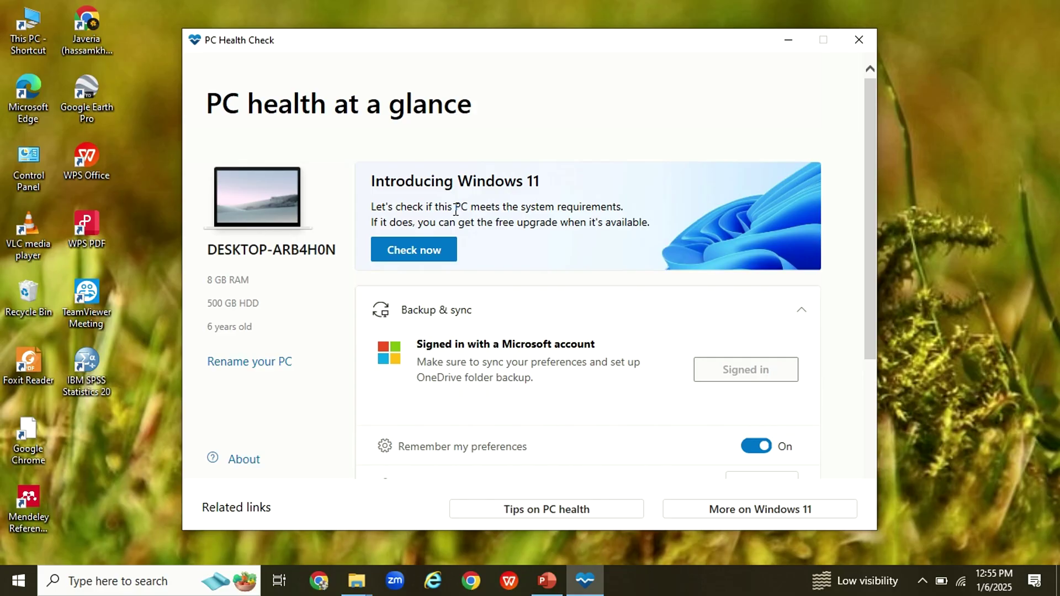
click(439, 251)
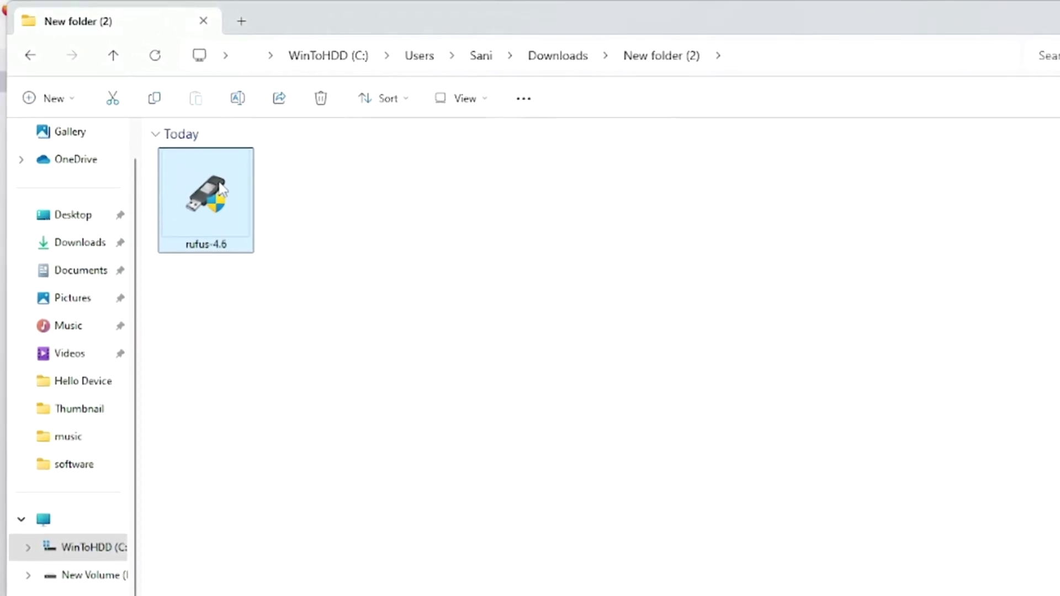
Run rufus-4.6 from File Explorer as administrator.
right_click(211, 178)
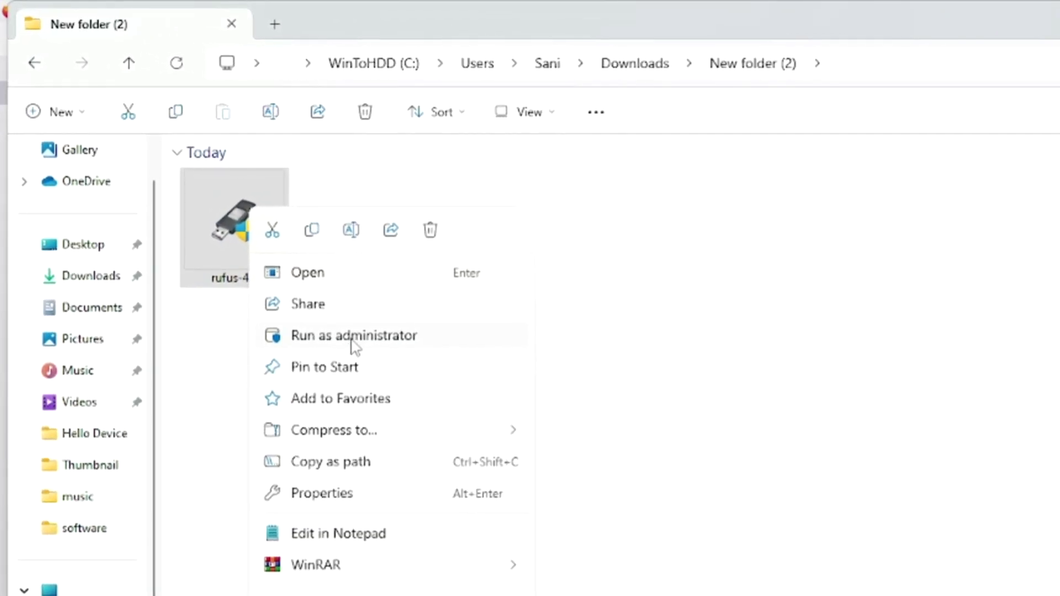
click(354, 335)
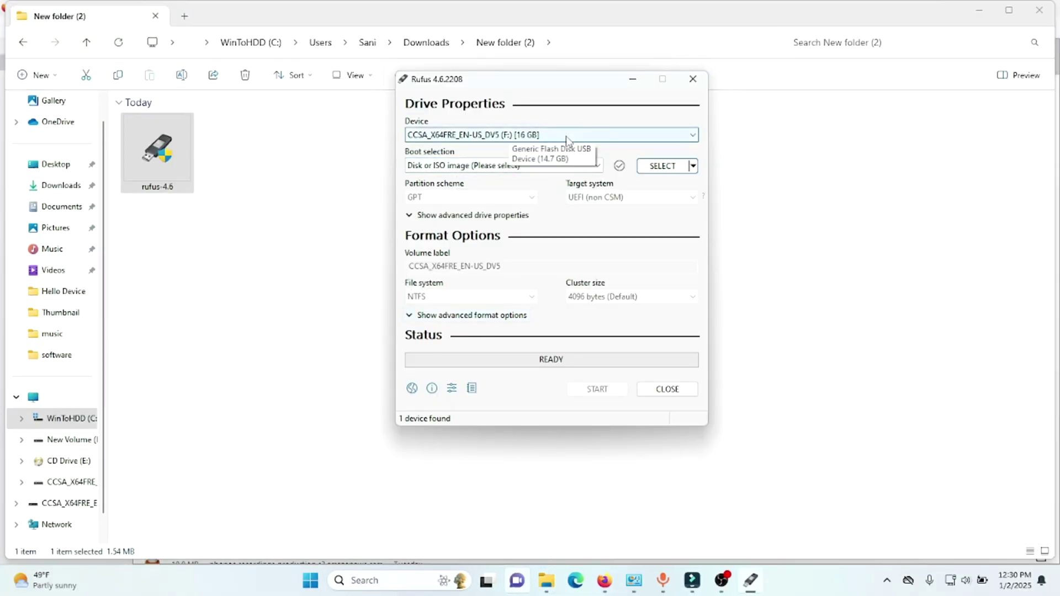
Confirm the 16 GB USB drive is selected and keep 'Disk or ISO image' as boot selection.
click(563, 134)
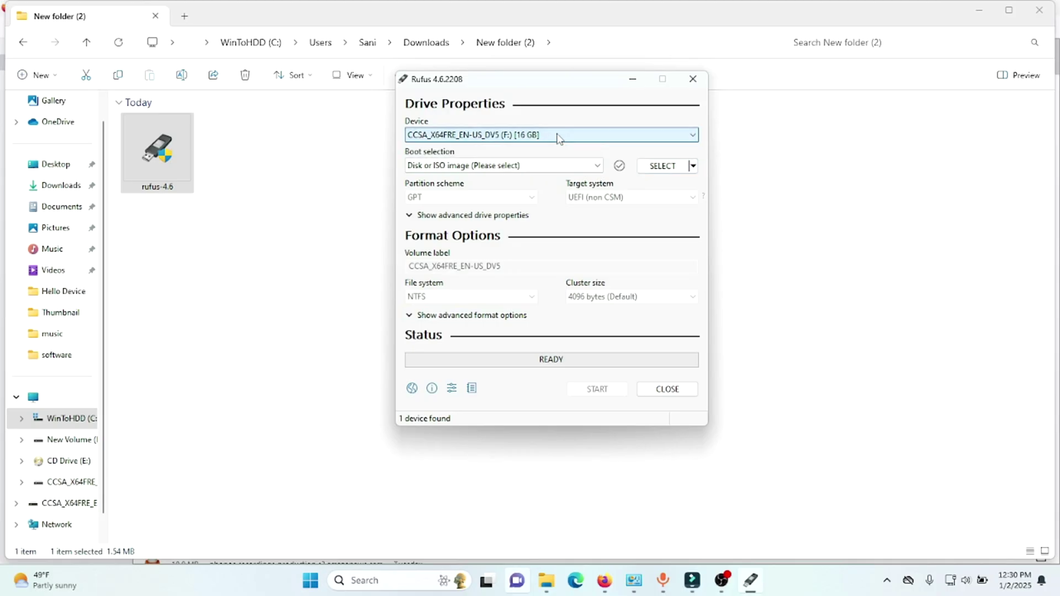
click(597, 166)
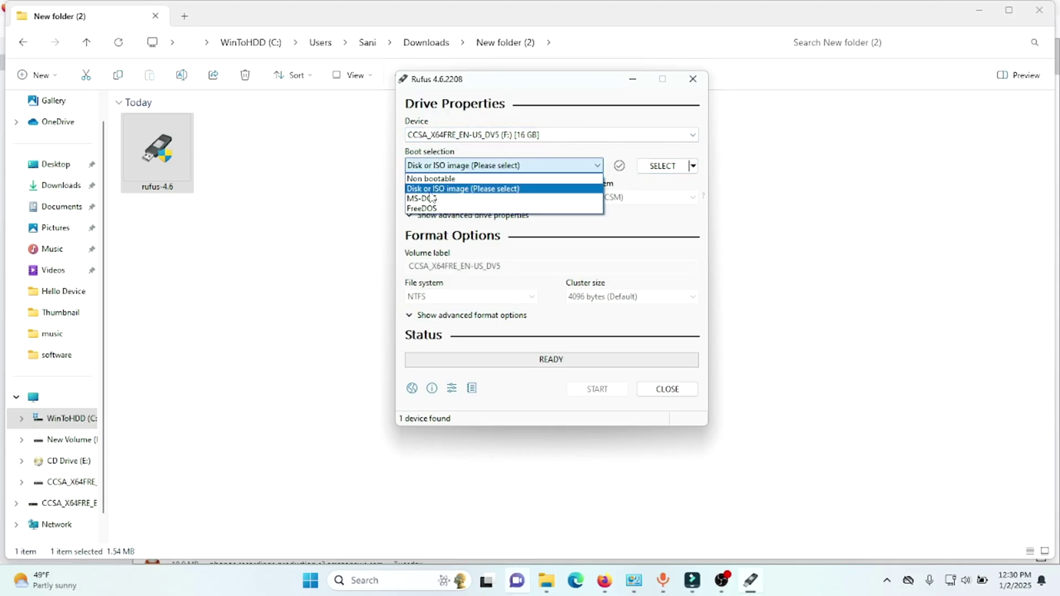
click(547, 190)
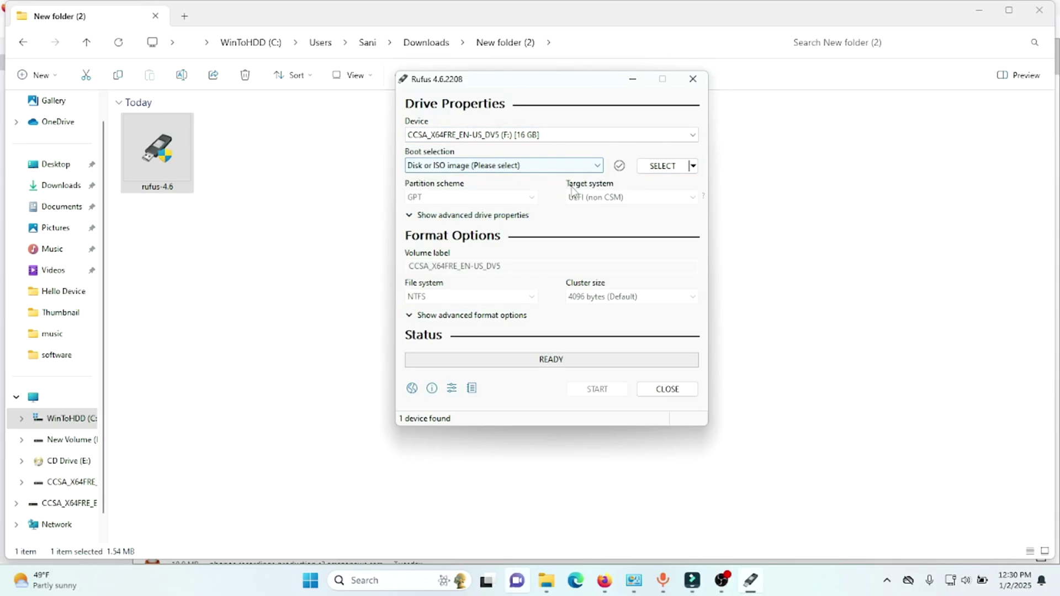
Load Win11_22H2_English_x64v2.iso as the boot image.
click(650, 168)
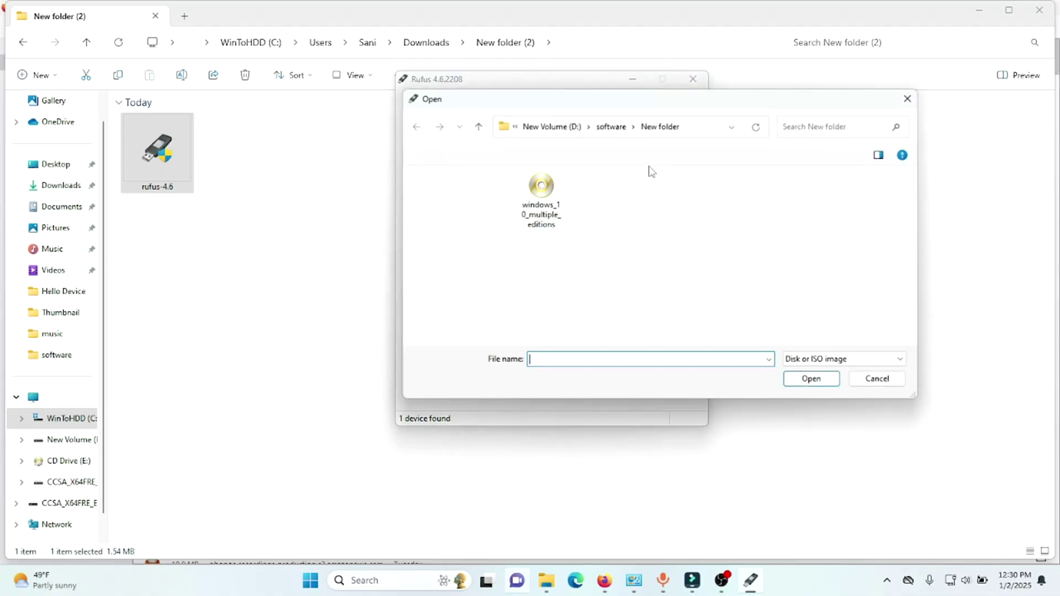
click(555, 192)
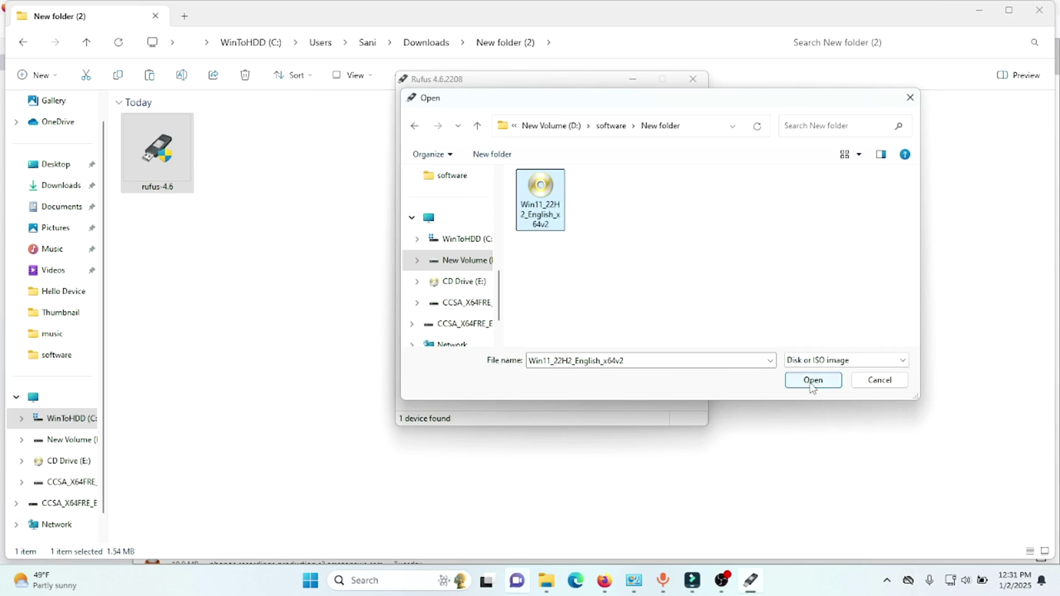
click(812, 380)
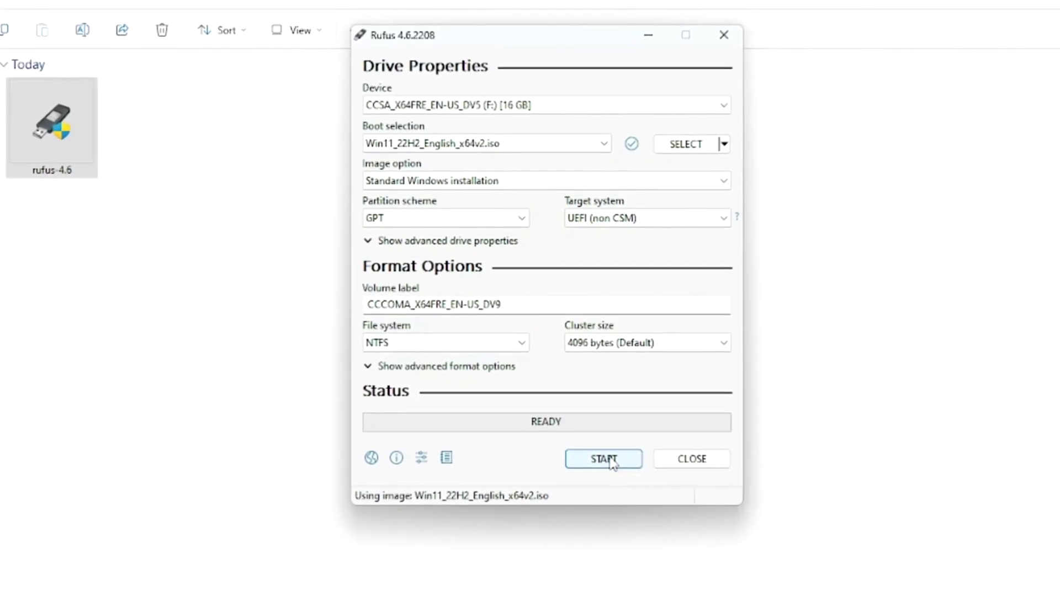
Start the write, keeping requirement removals ticked, and change the local account username.
click(604, 460)
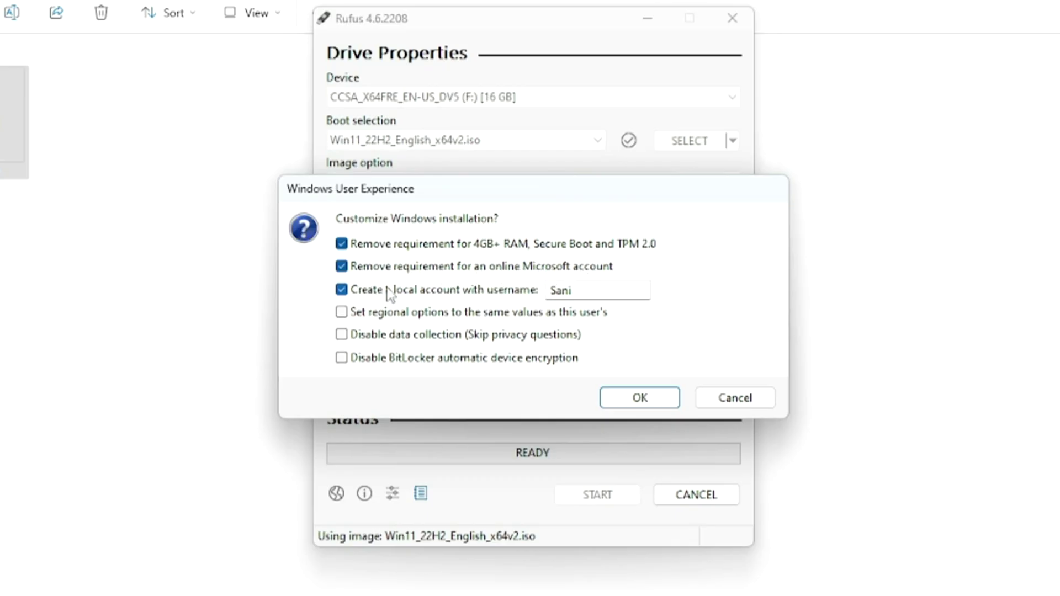
click(585, 296)
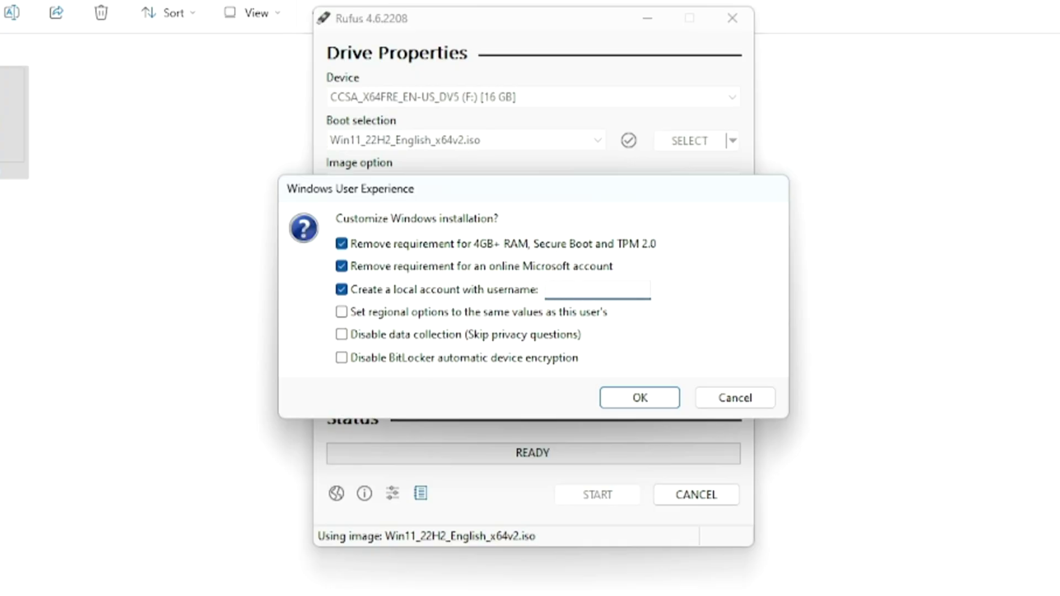
text(UVAS)
Confirm the Windows customisations and accept the revoked-bootloader and data-erase warnings.
click(640, 398)
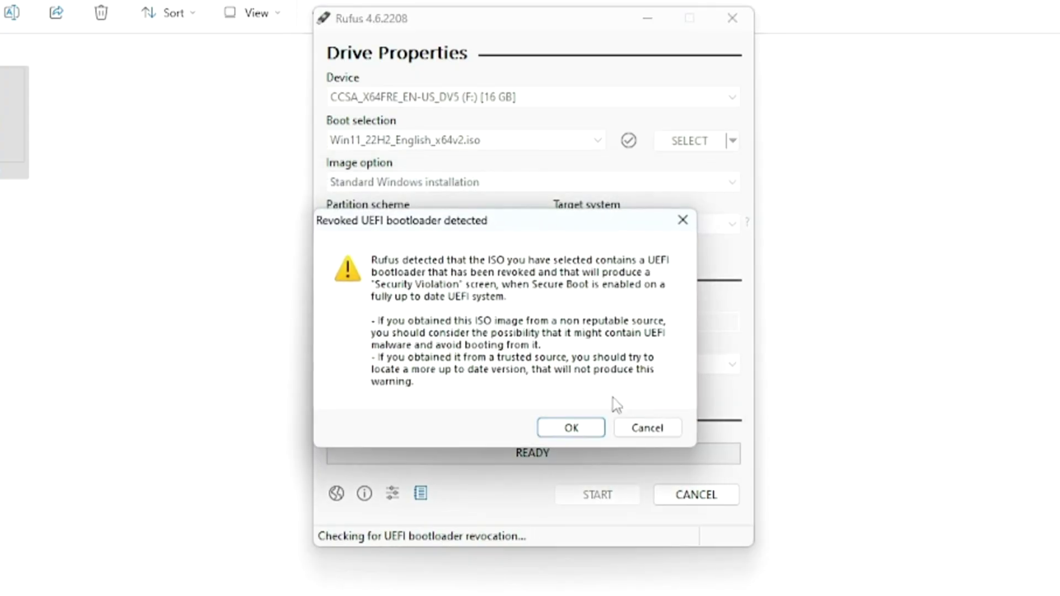
click(573, 428)
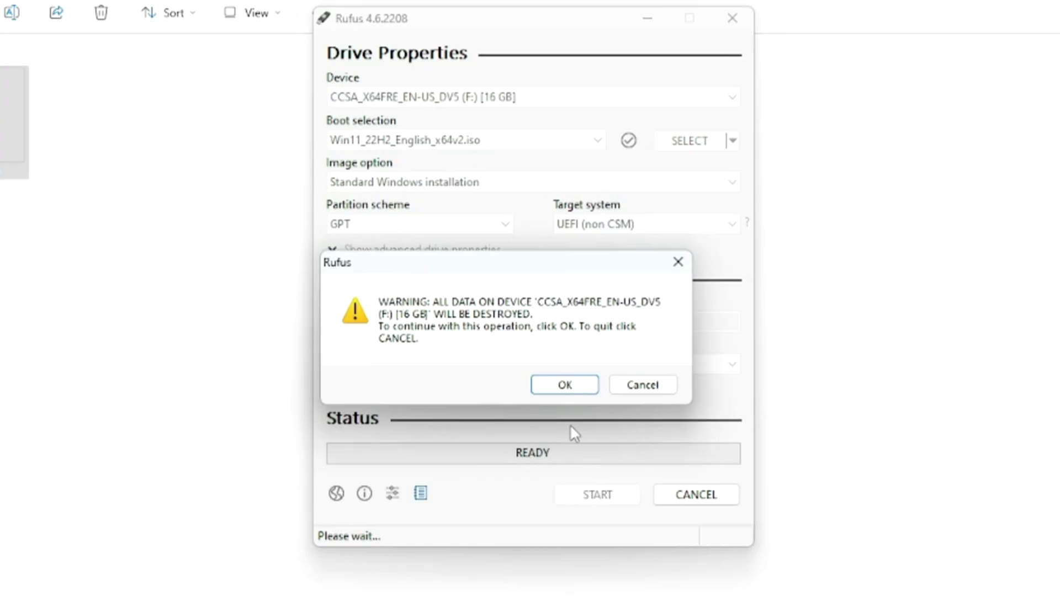
click(564, 386)
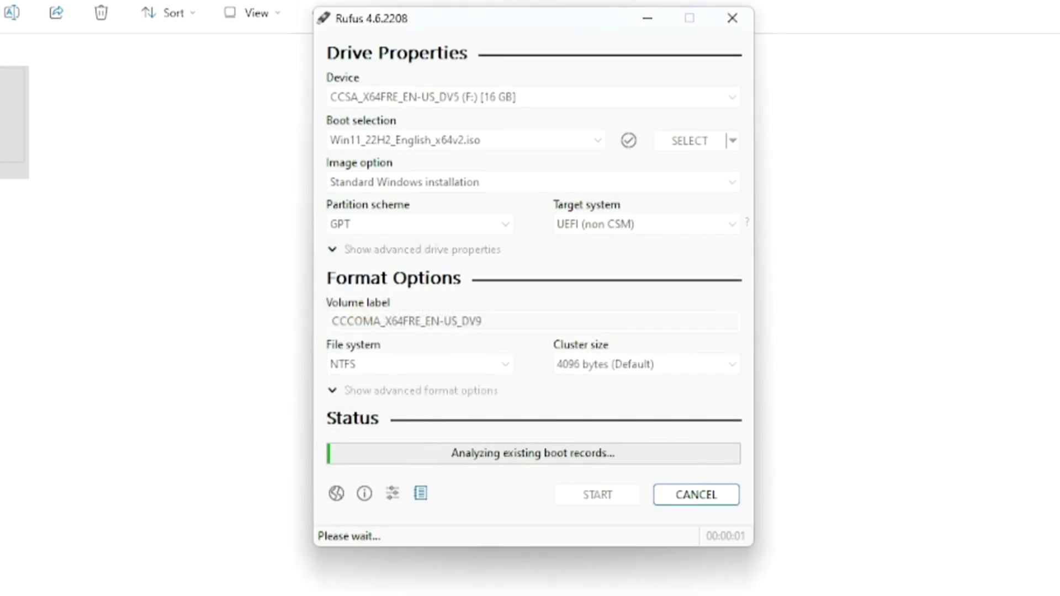